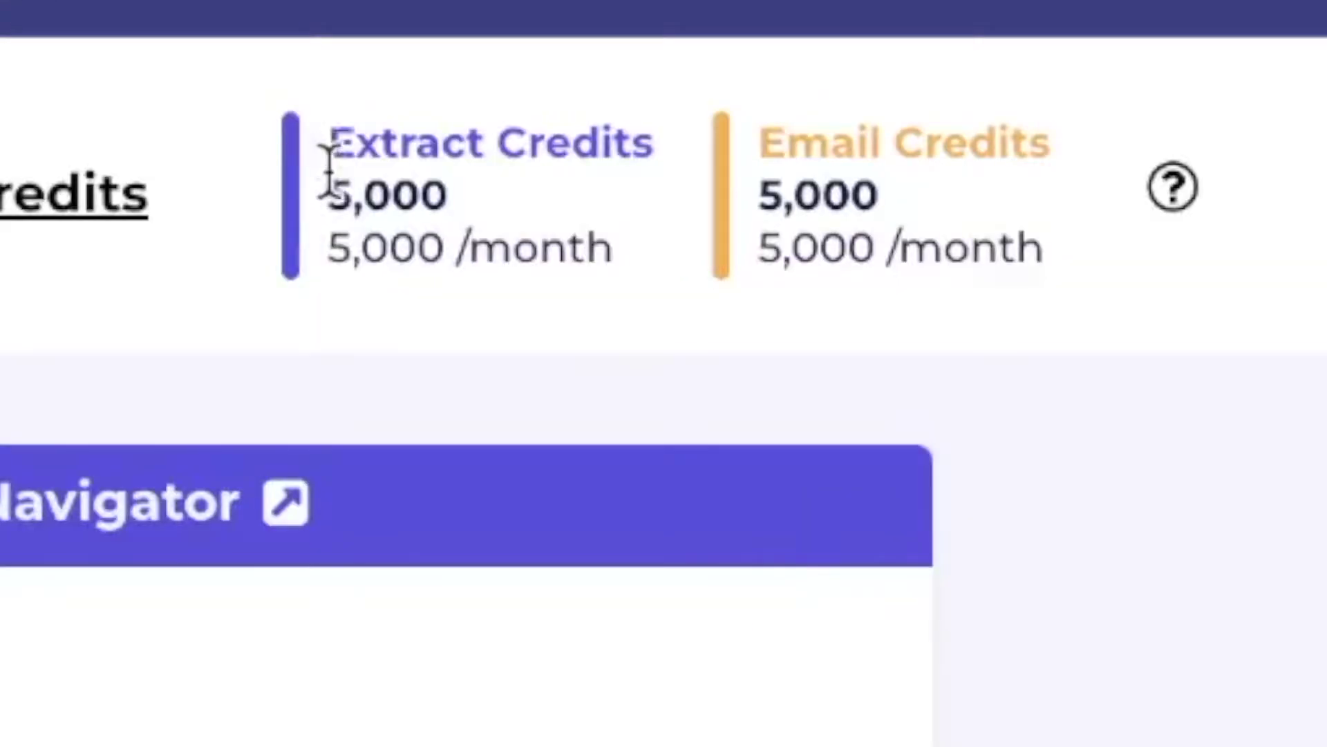
Step: Highlight the extract and email credit balances
left_click_drag(861, 85, 914, 86)
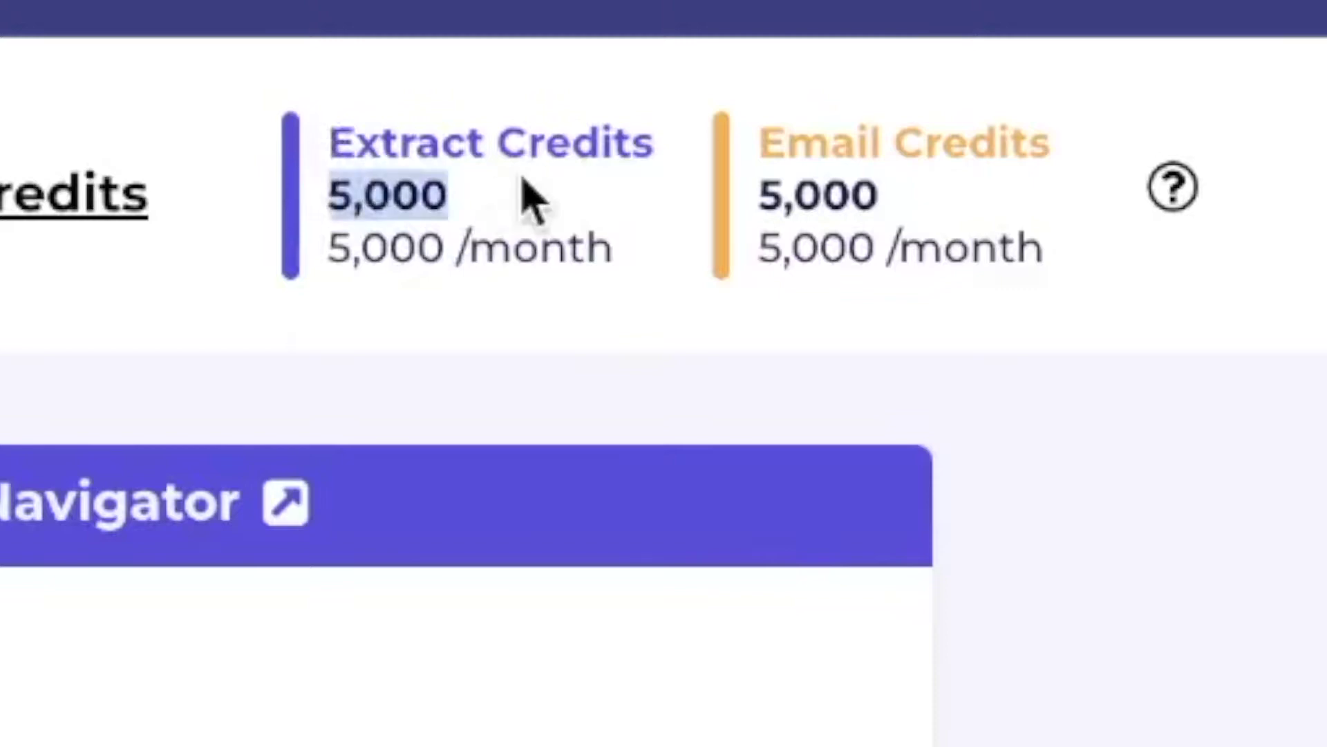
left_click_drag(756, 197, 948, 207)
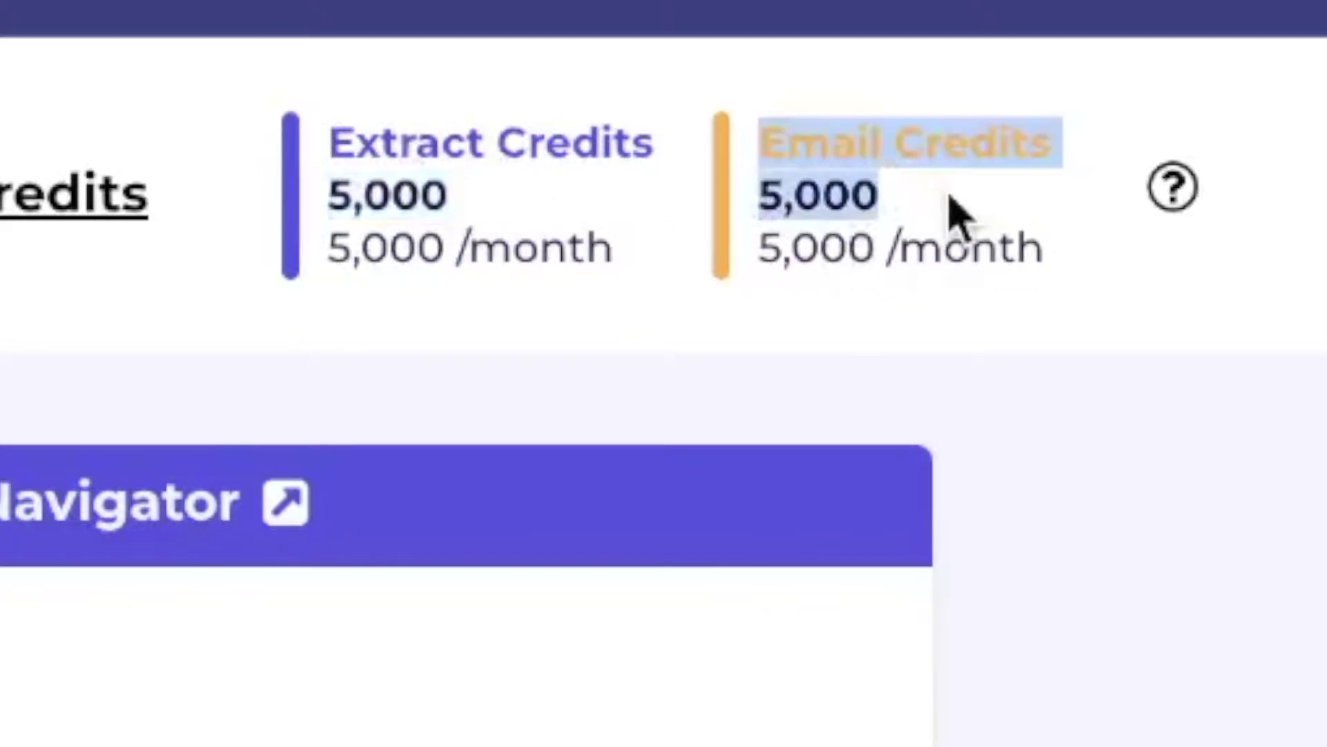
left_click(1096, 306)
Step: Create a team for the account, leaving only the Admin in the member list
scroll(1094, 305, "down", 1)
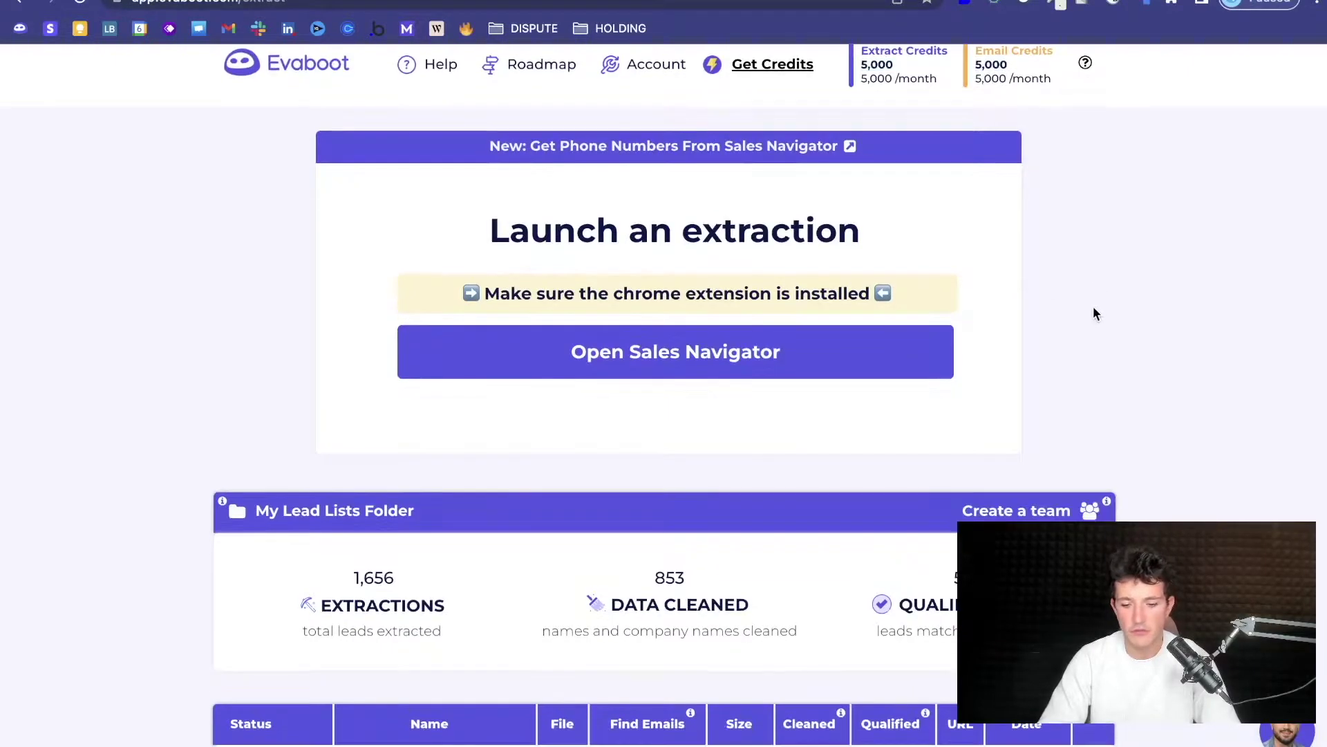
left_click(1028, 515)
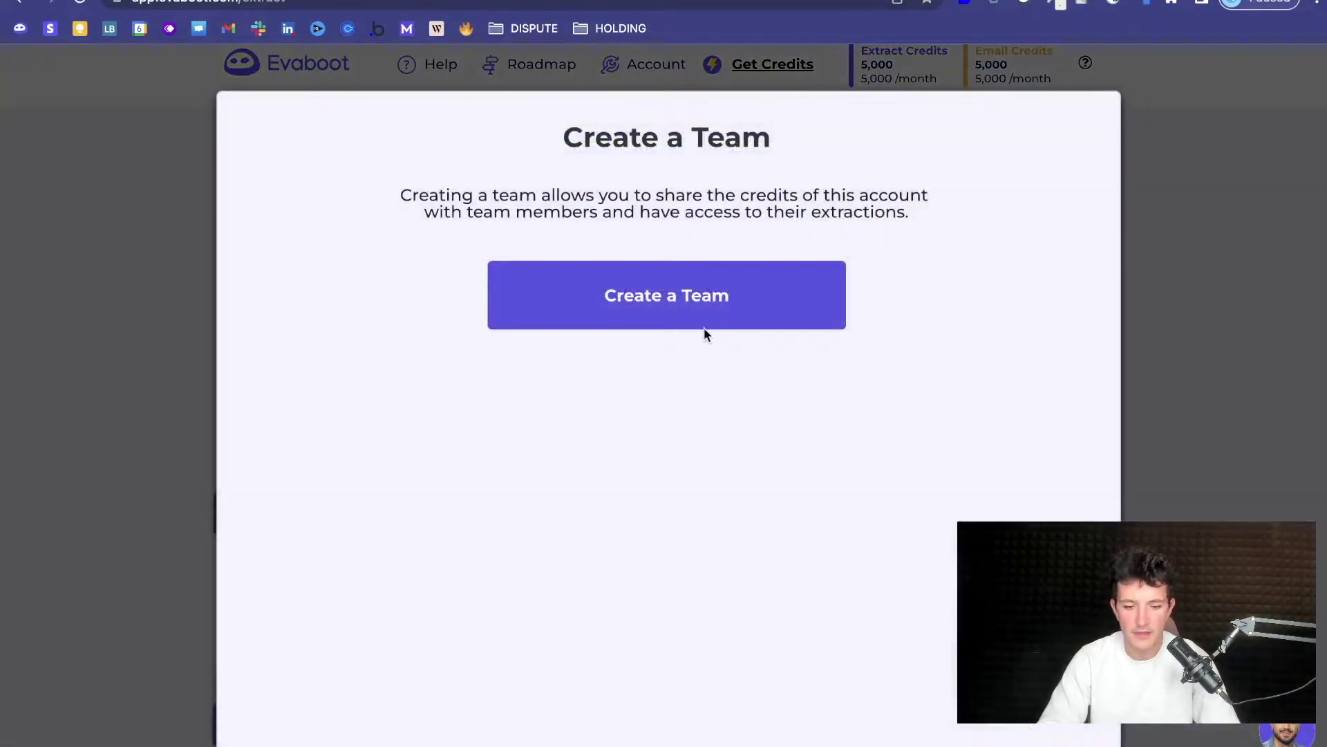
left_click(714, 304)
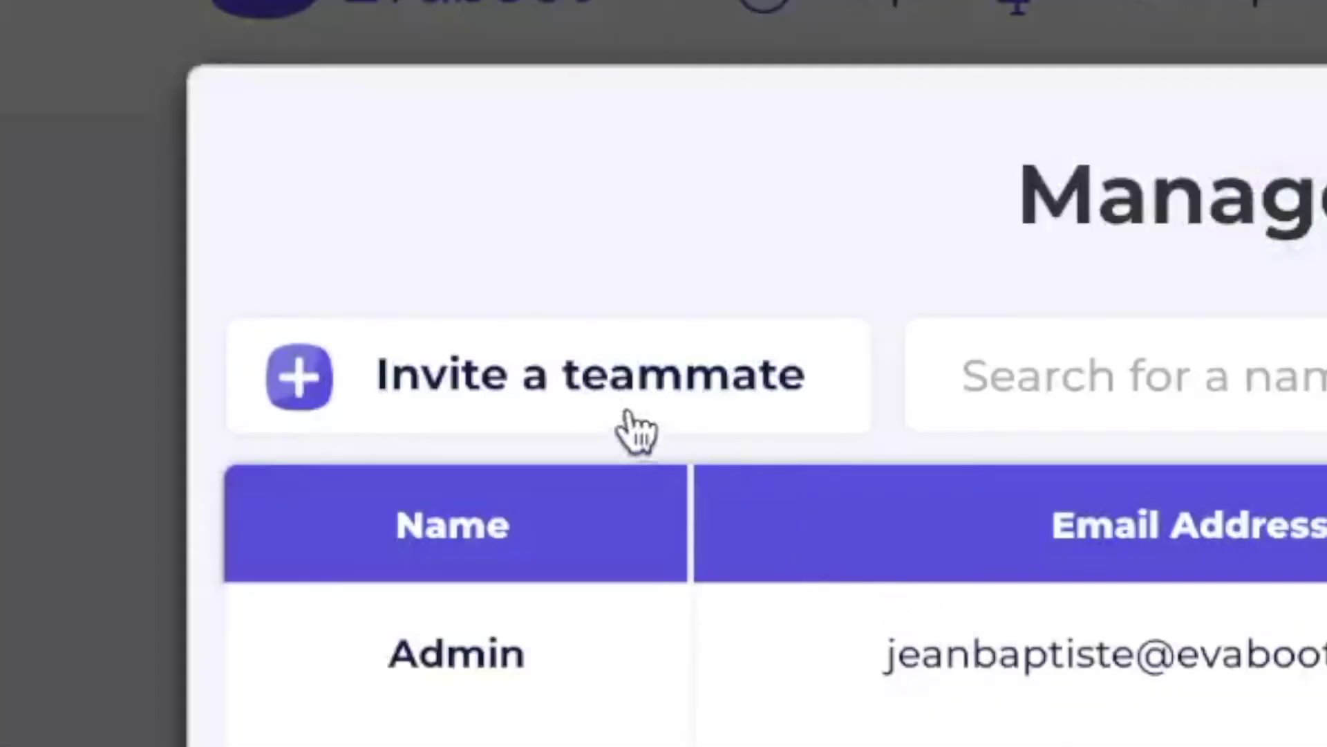
Step: Invite teammate JB by name and email, then view the one pending invite
left_click(361, 196)
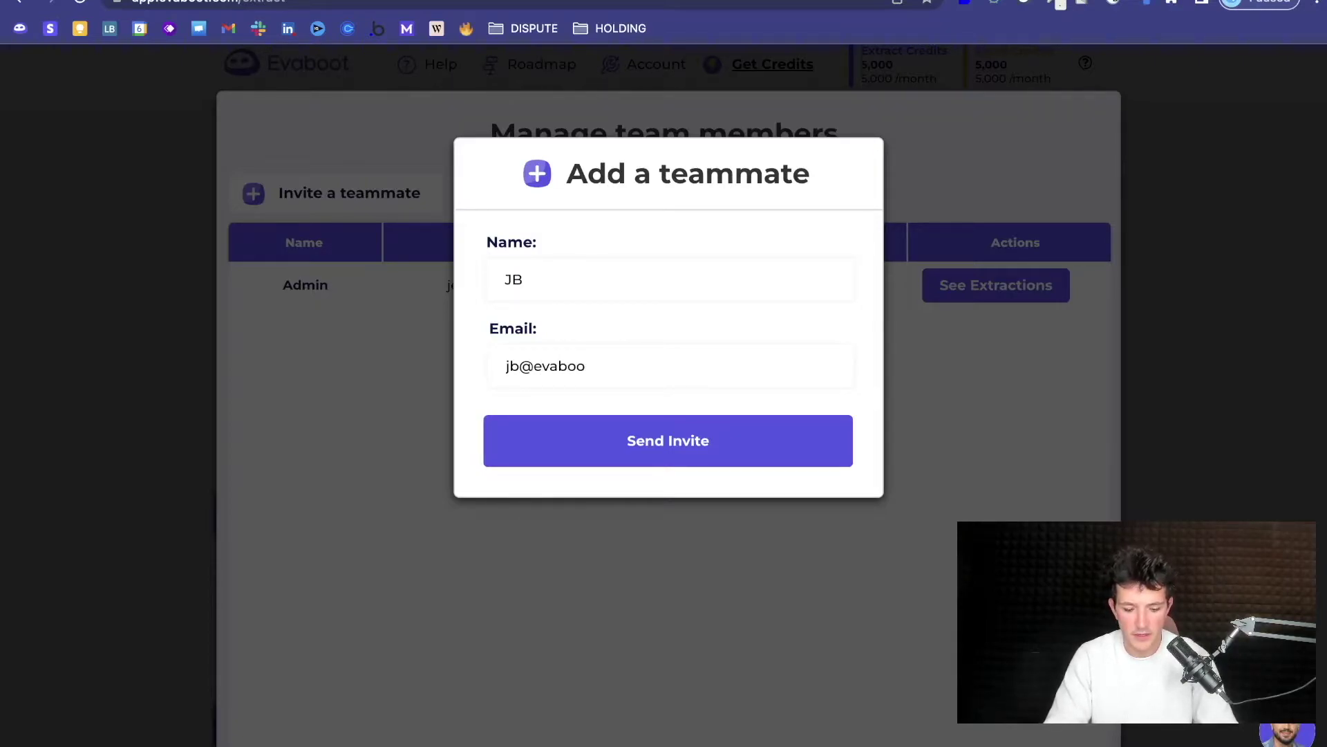
left_click(664, 459)
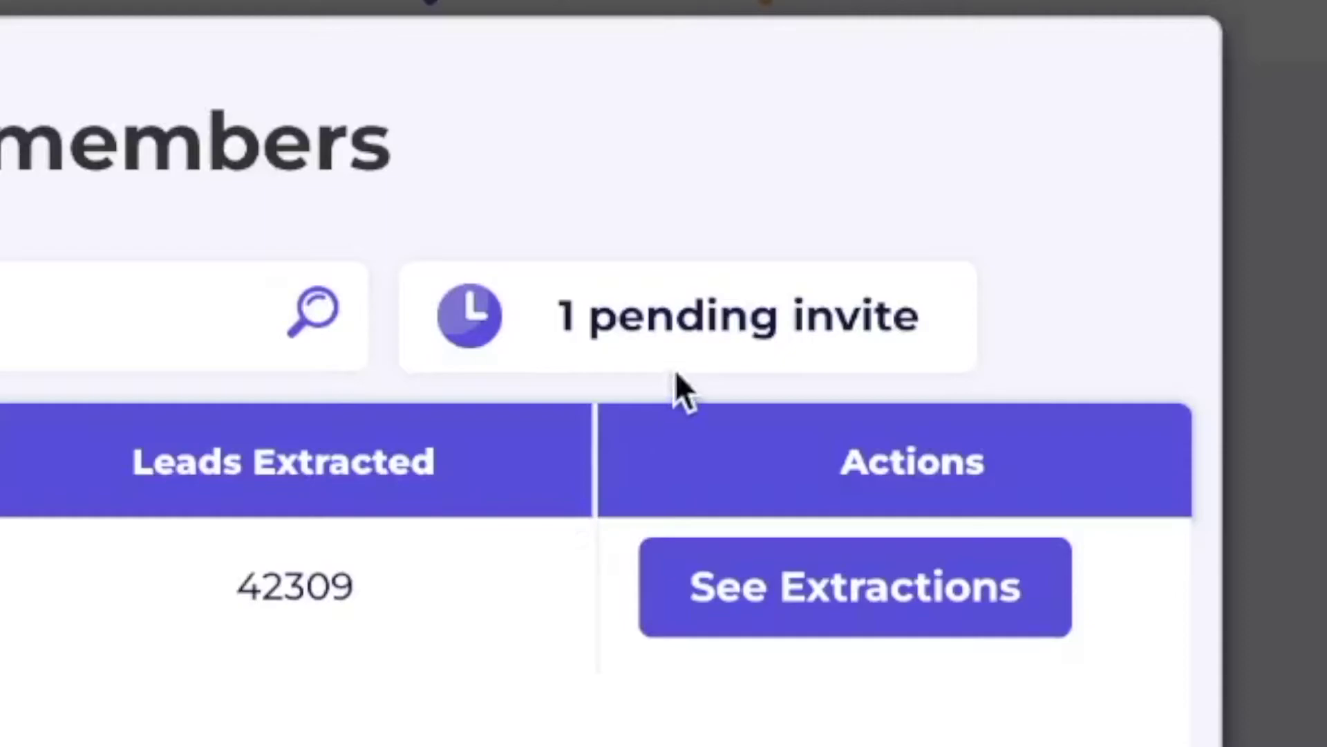
left_click(713, 342)
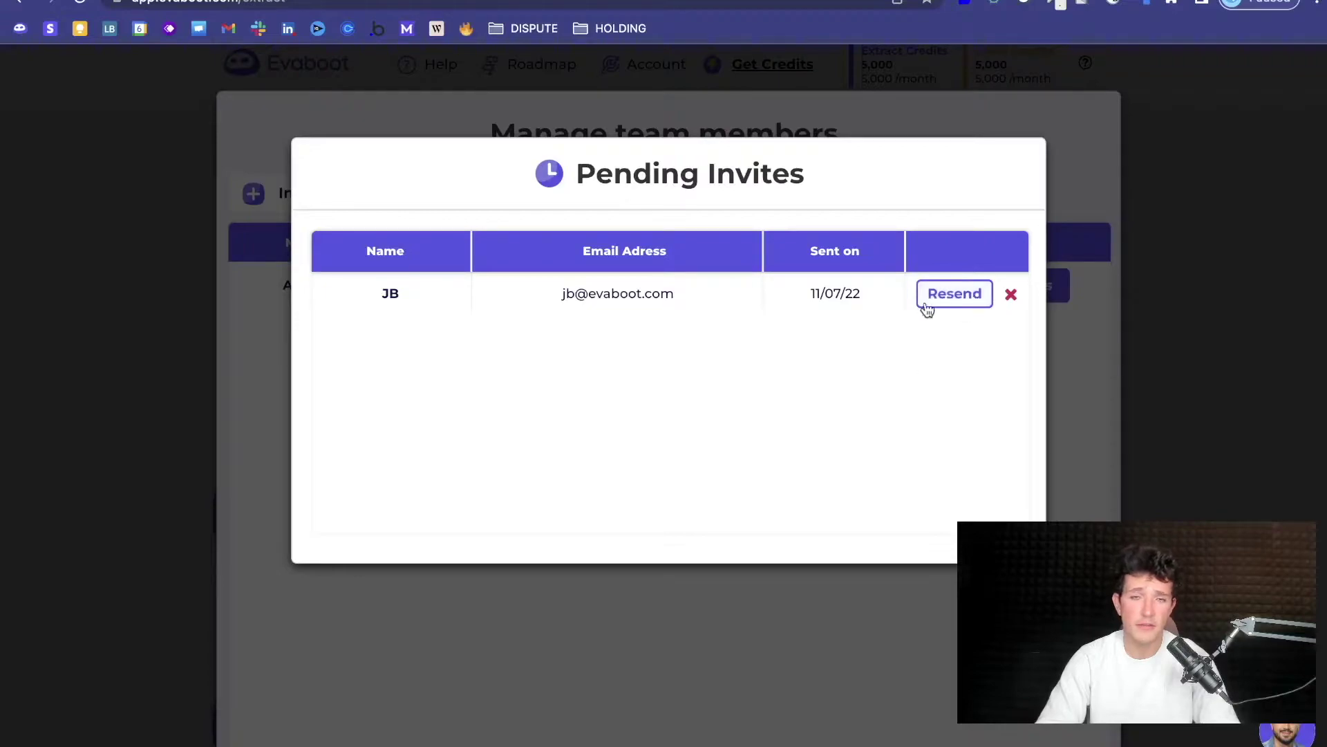
Step: Close pending invites, follow the Gmail join link and sign in with JB's Google account
left_click(1011, 297)
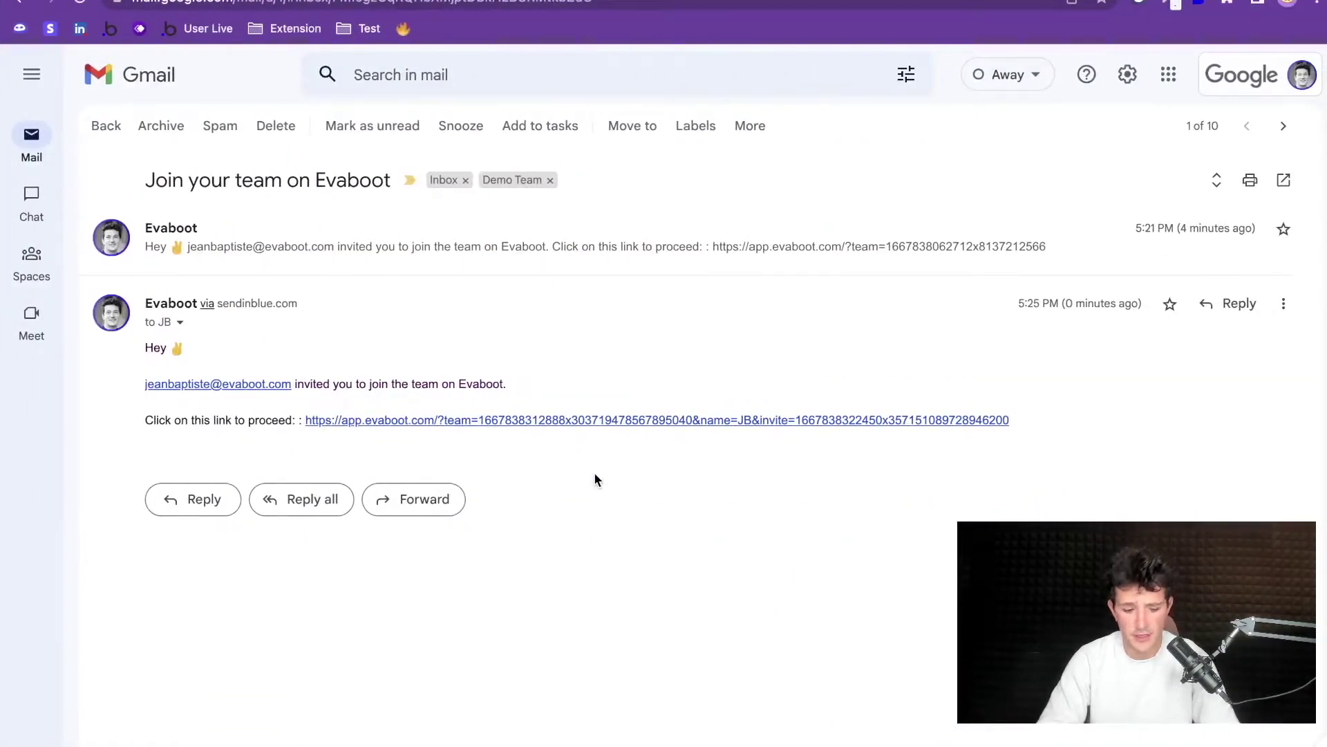
left_click(617, 421)
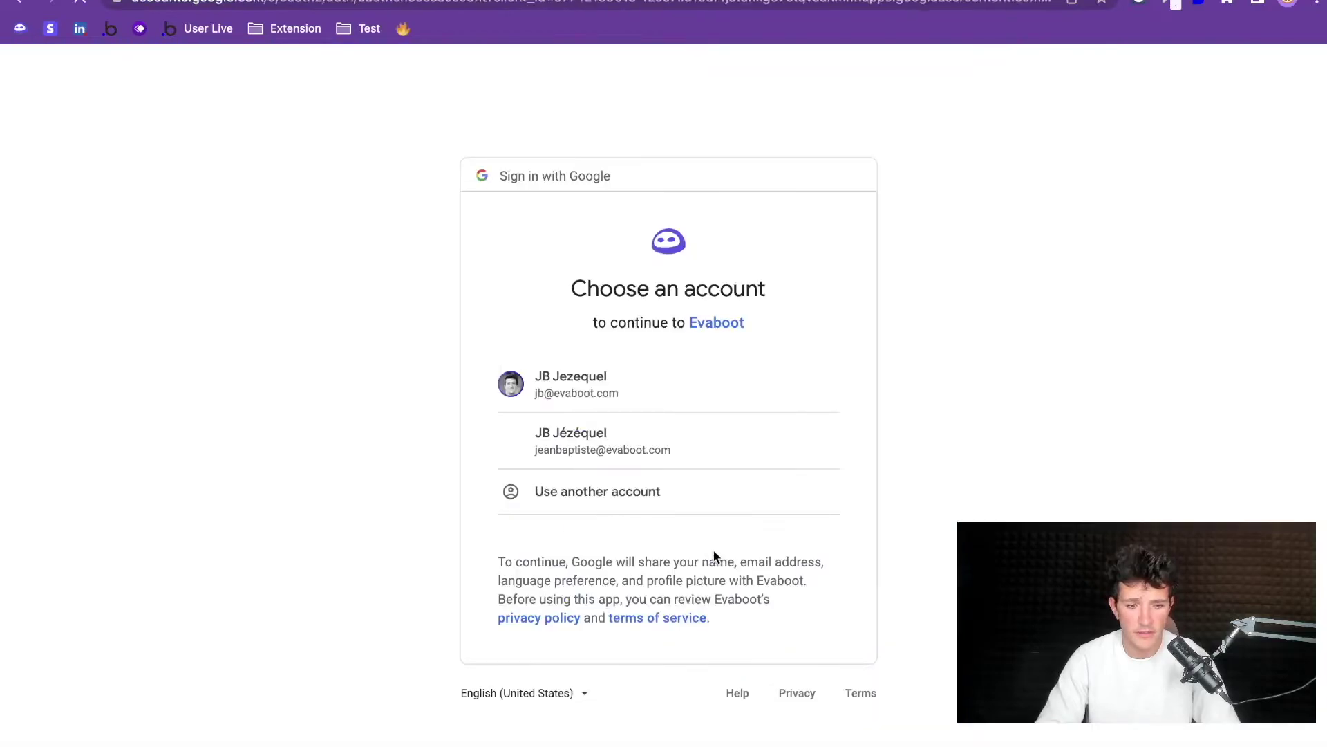
left_click(685, 385)
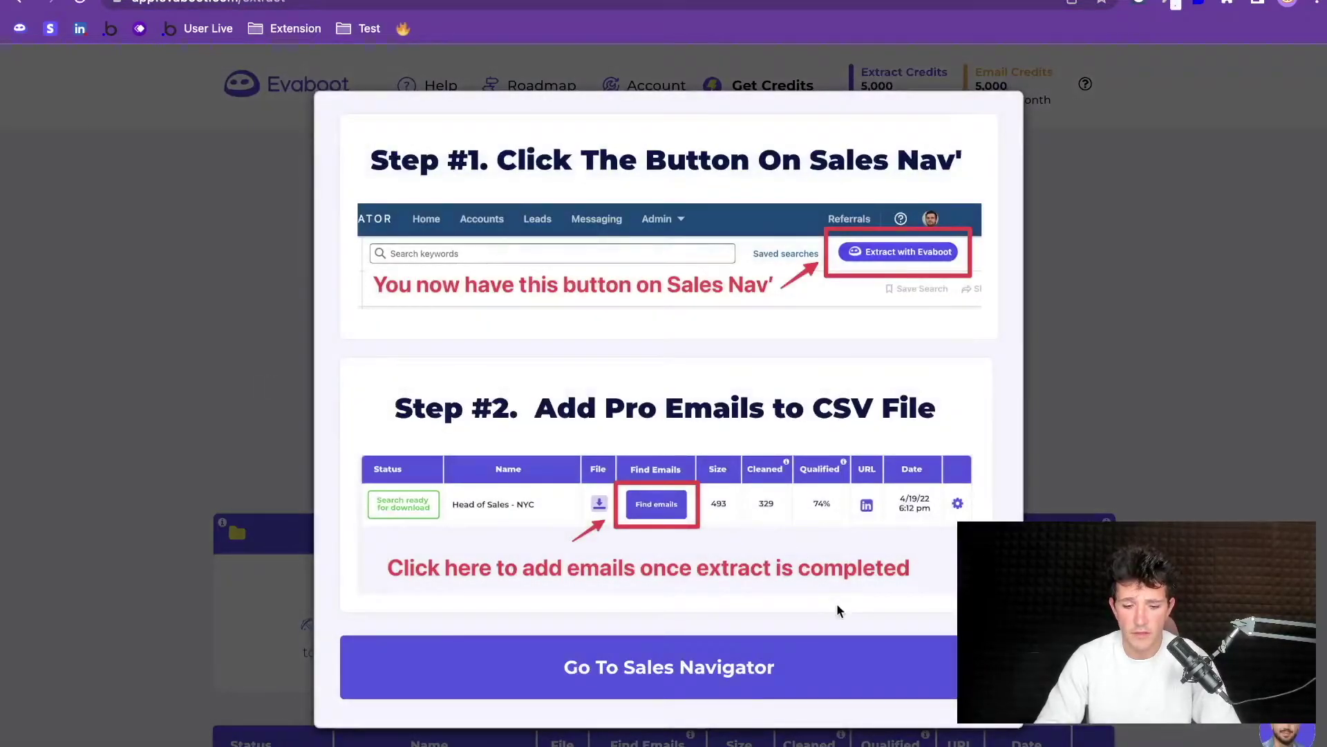
Step: Finish JB's Google signup, note 'Managed by', and send the 236-result search to Evaboot
left_click(799, 663)
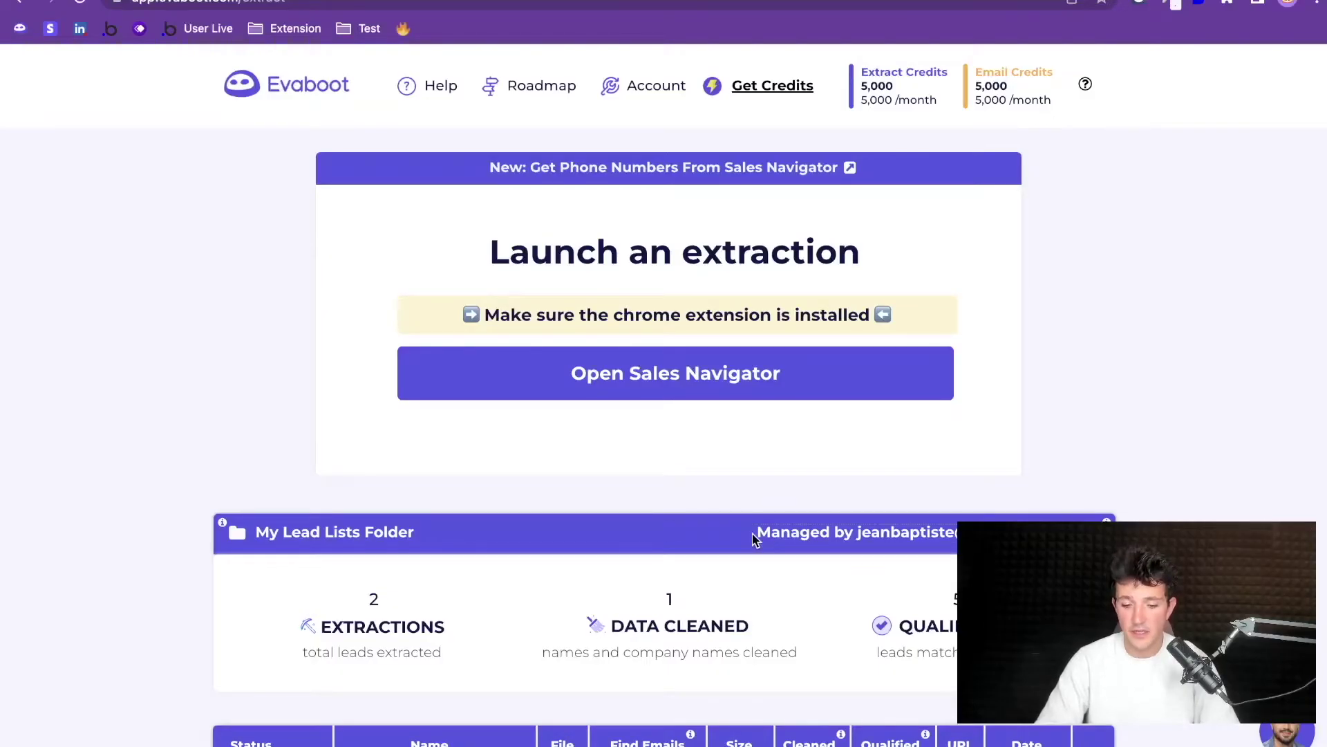
left_click_drag(755, 540, 981, 538)
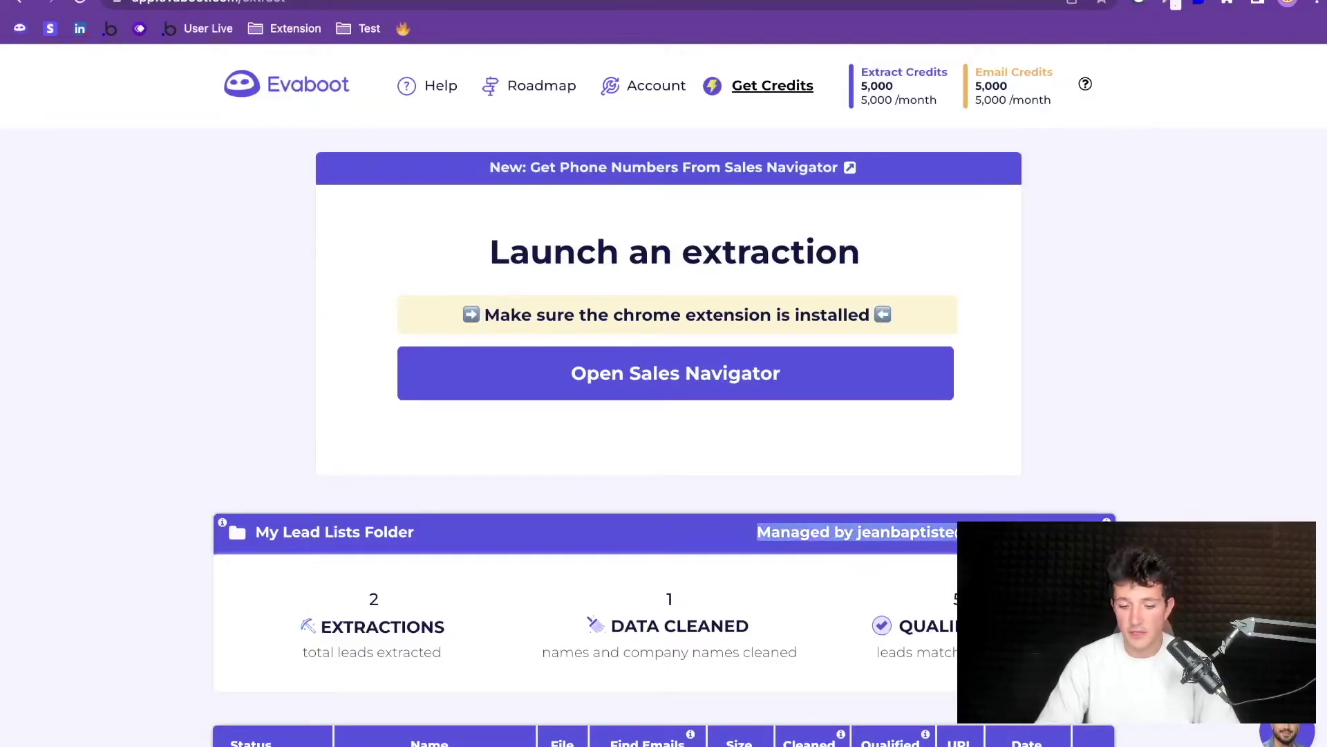
left_click(982, 537)
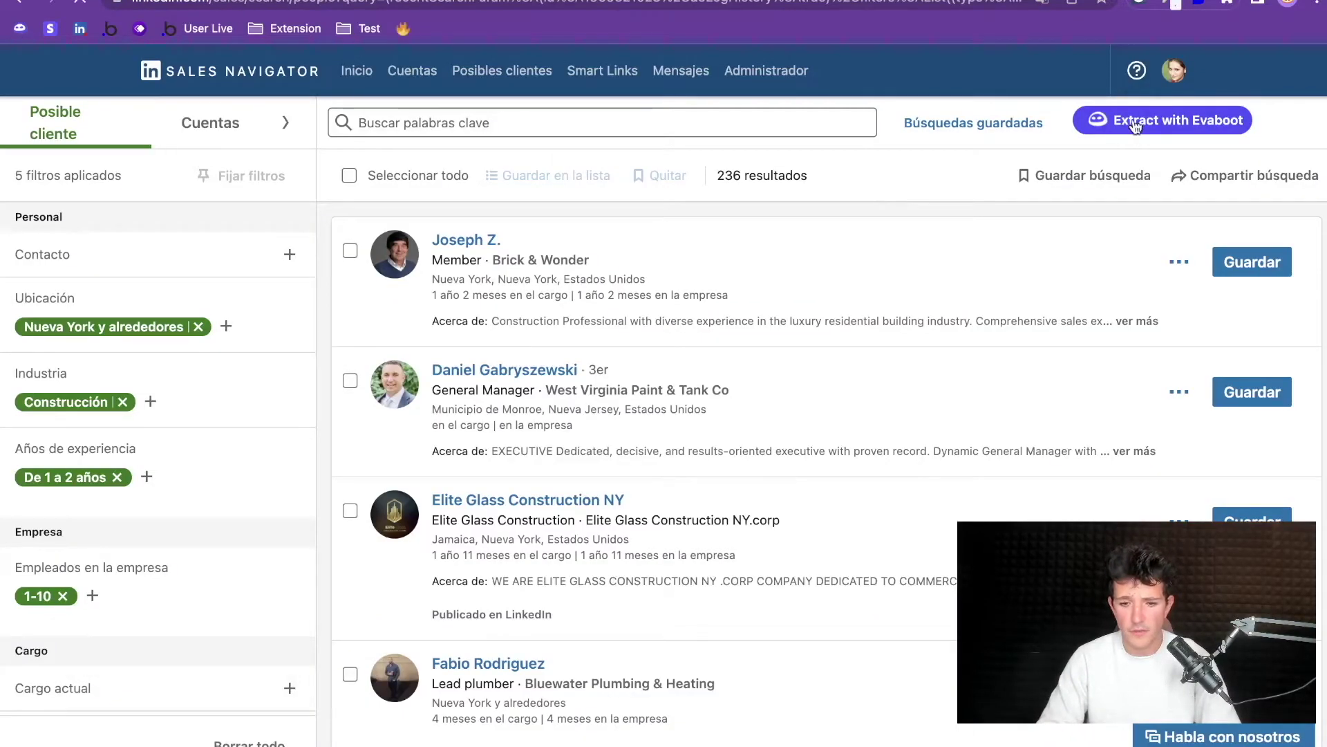
left_click(1134, 122)
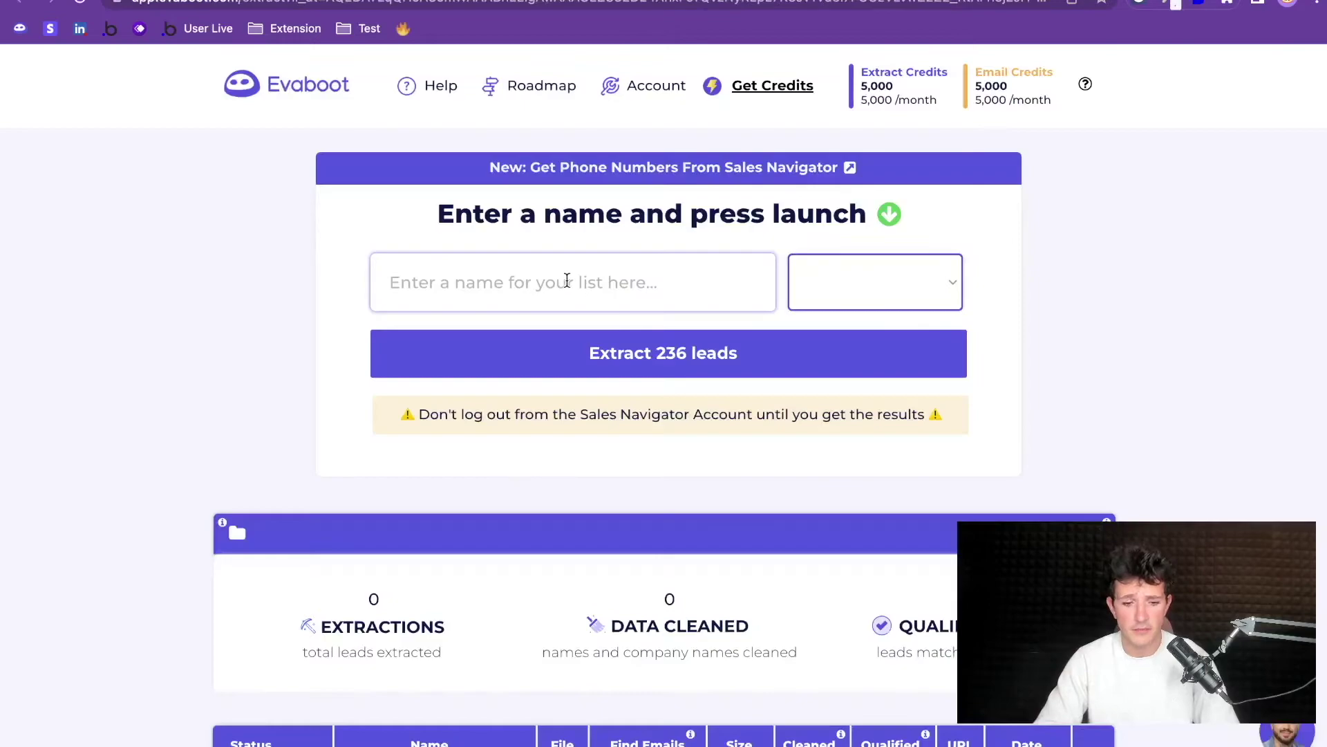
Step: Name the lead list 'Test' and extract the 236 leads
left_click(566, 280)
type("Test")
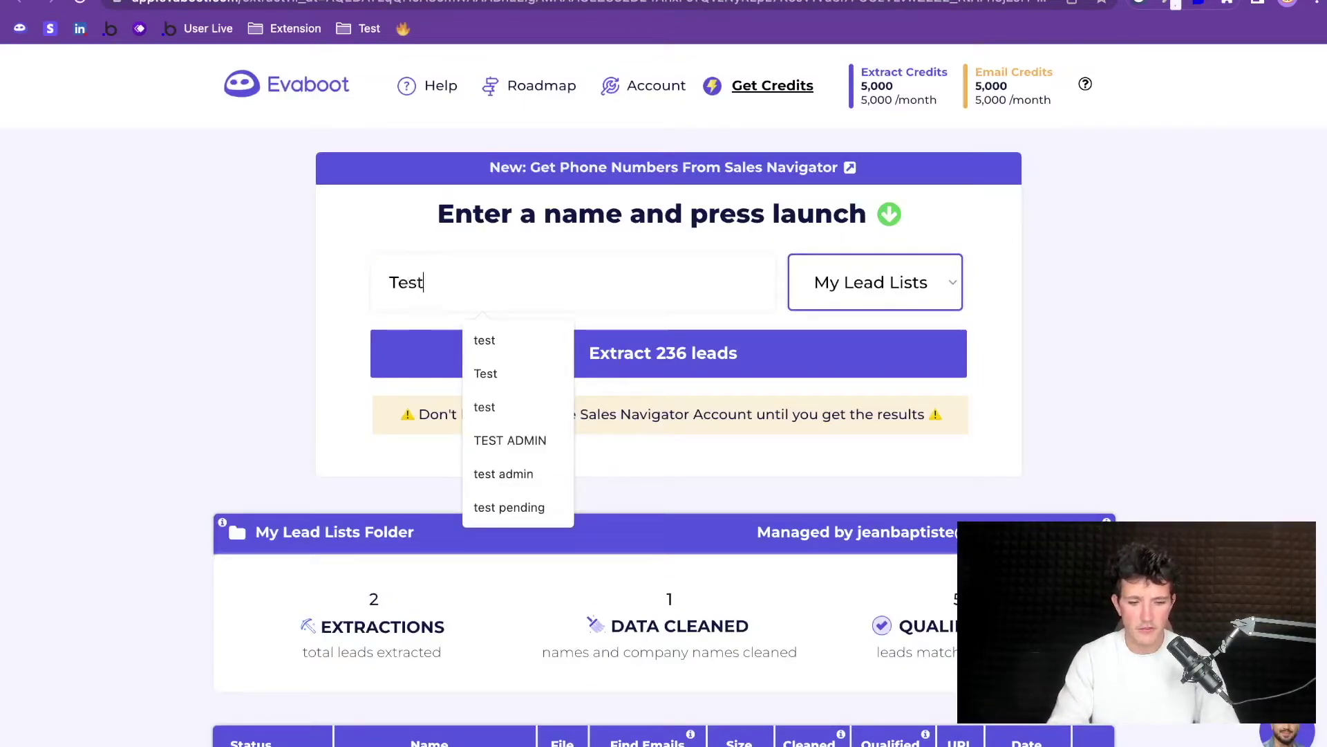
left_click(467, 372)
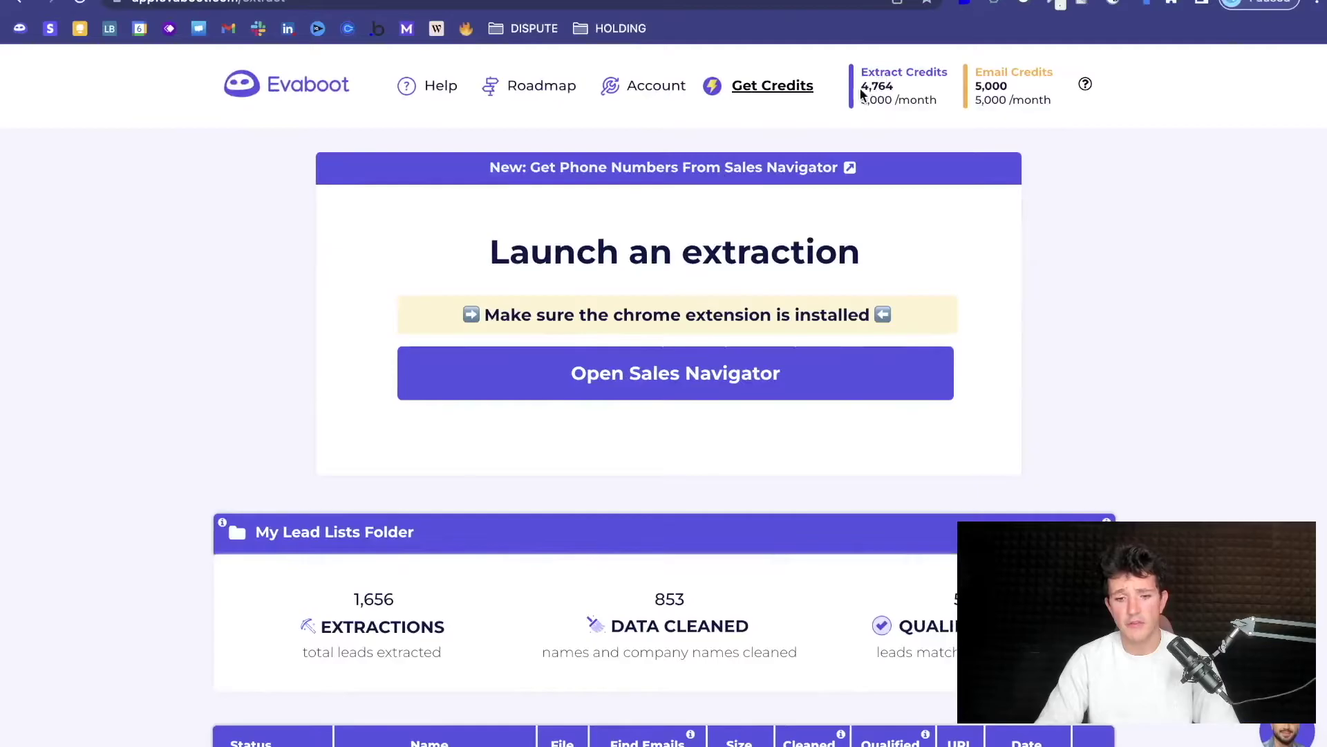
Step: Highlight the 4,764 extract credits and browse JB's Test and Demo Extraction lists
left_click_drag(862, 71, 899, 92)
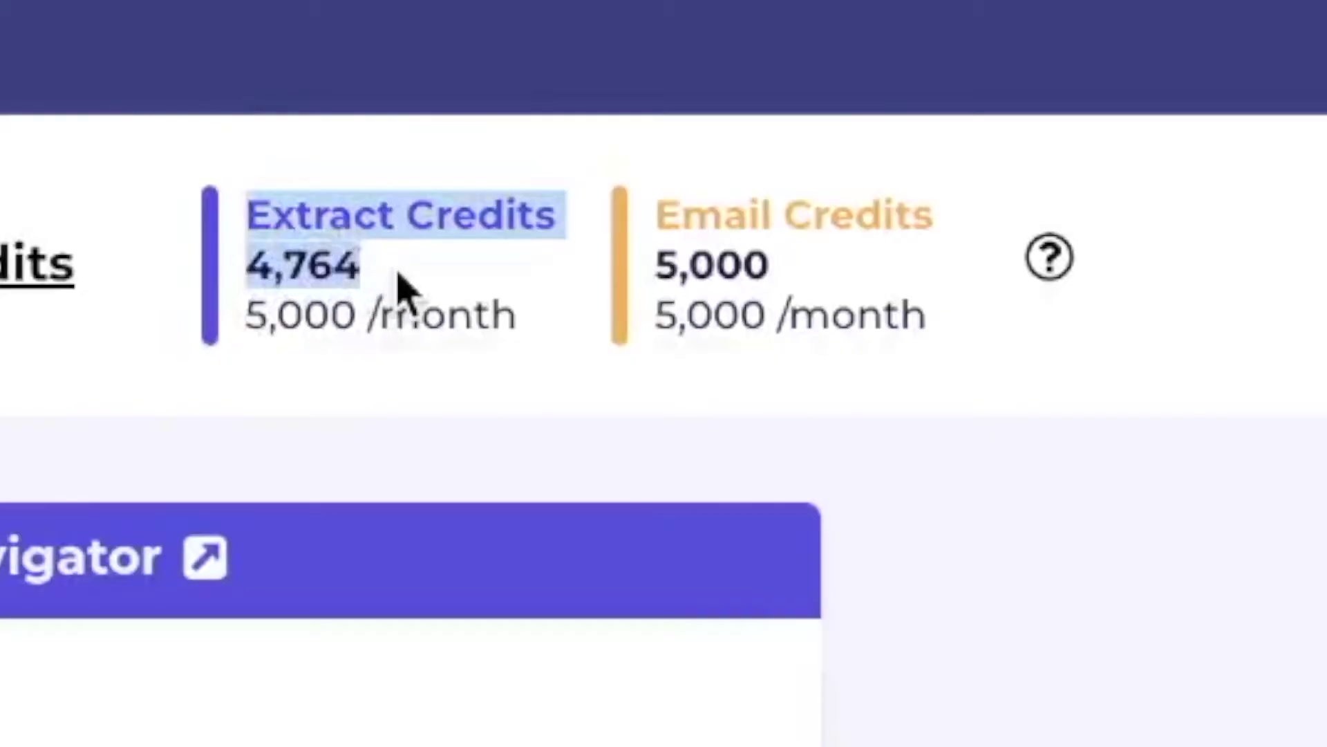
left_click(923, 106)
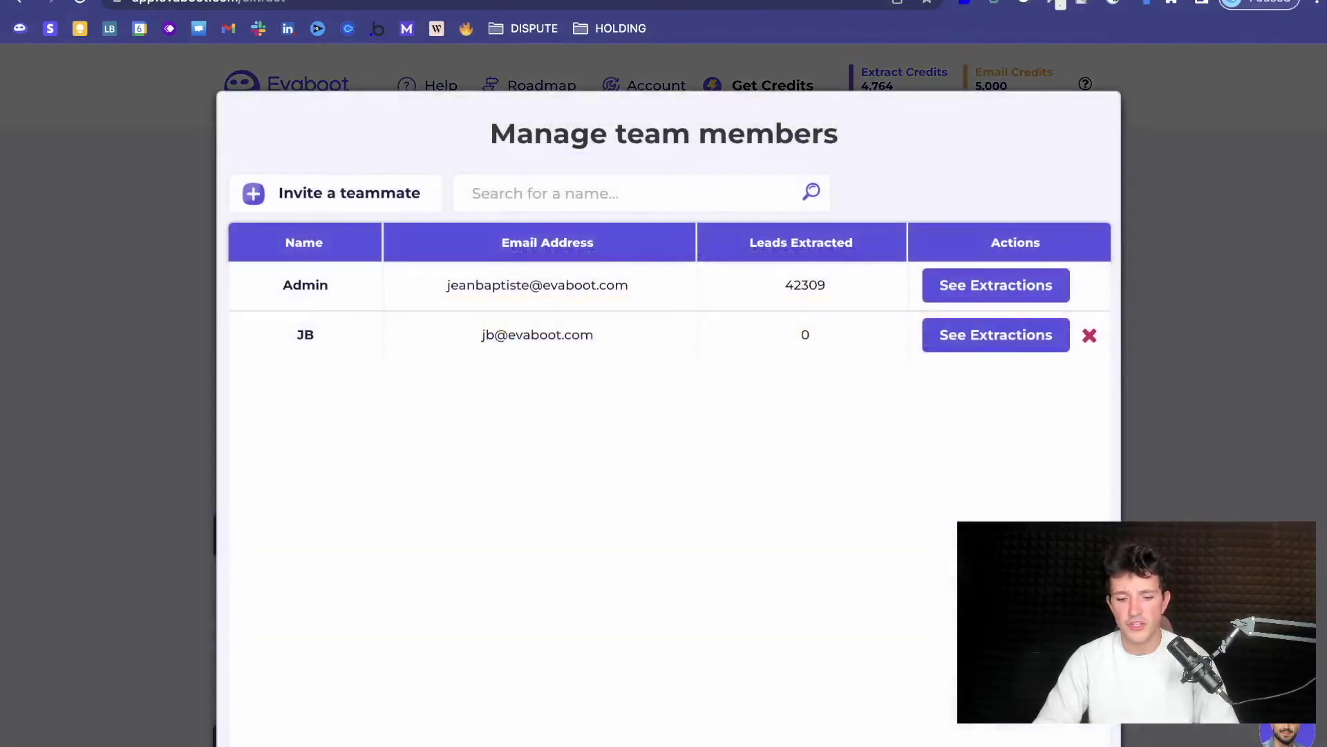
left_click(995, 334)
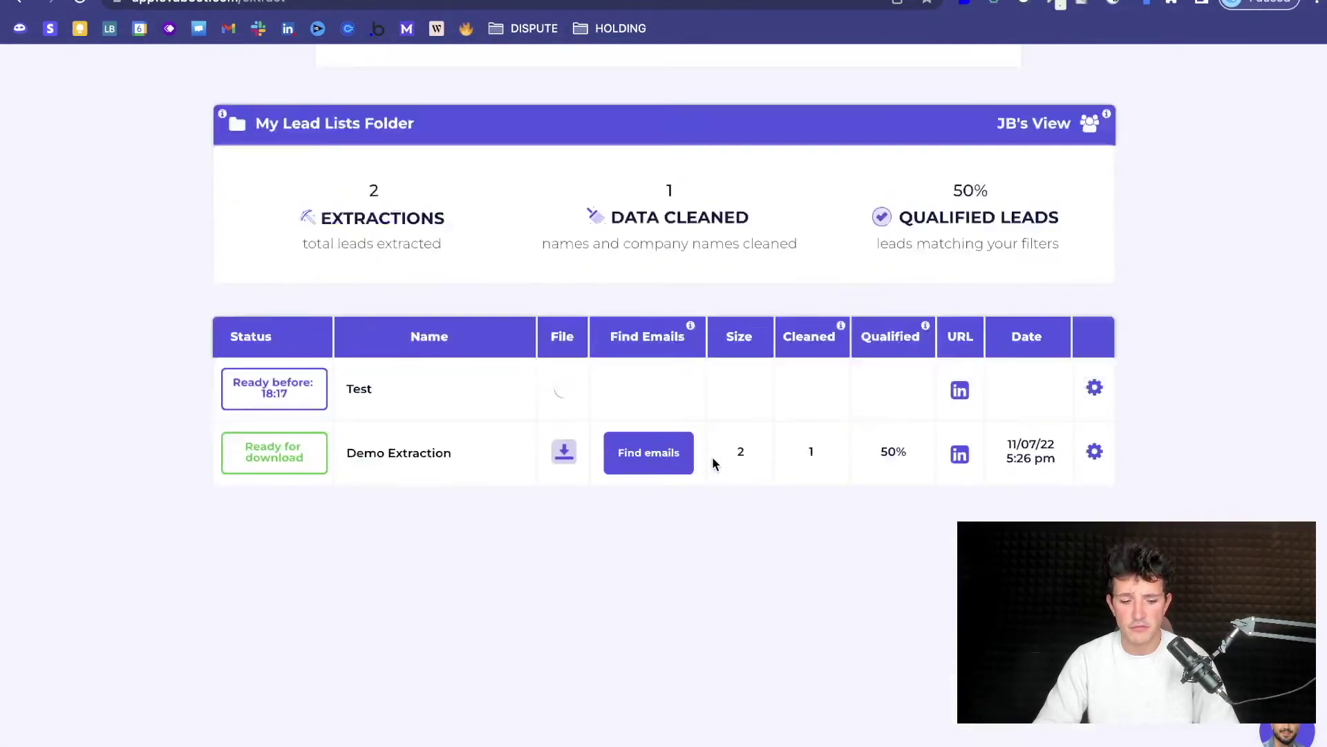
scroll(712, 457, "down", 2)
scroll(710, 462, "up", 3)
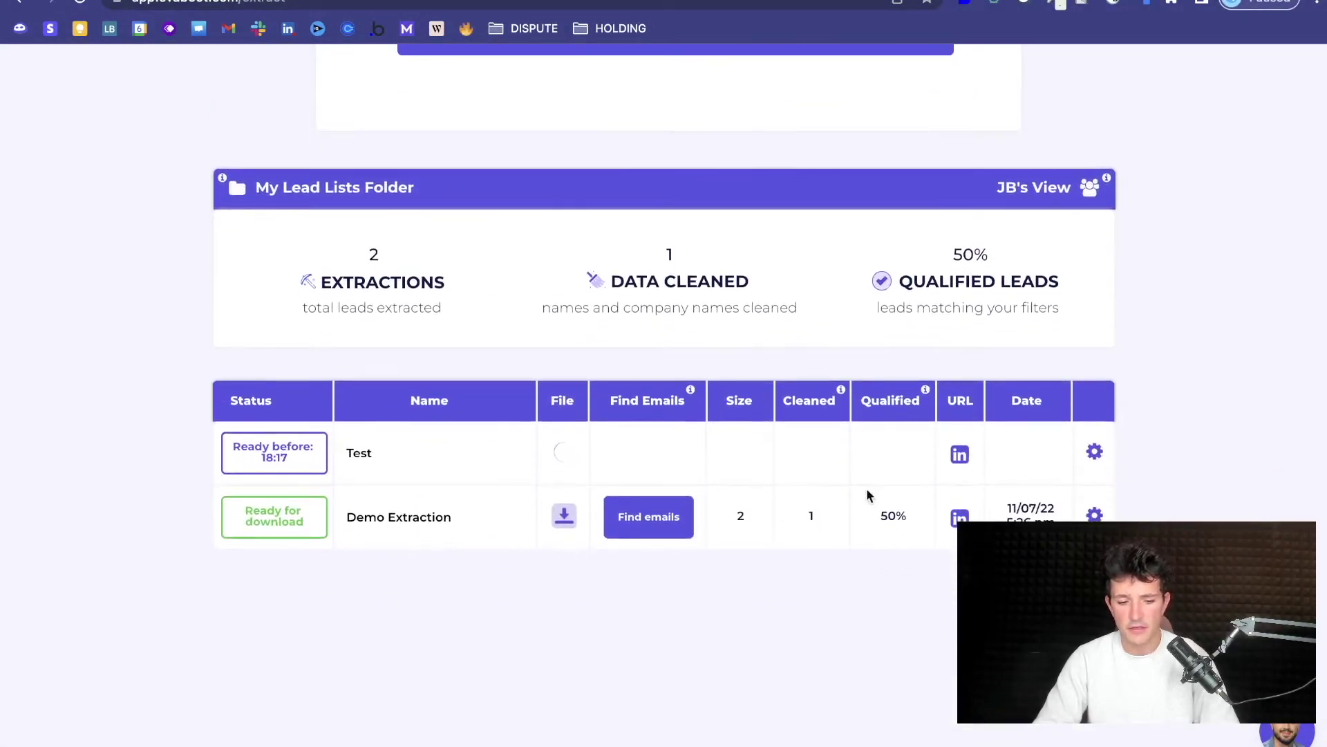
scroll(377, 200, "up", 3)
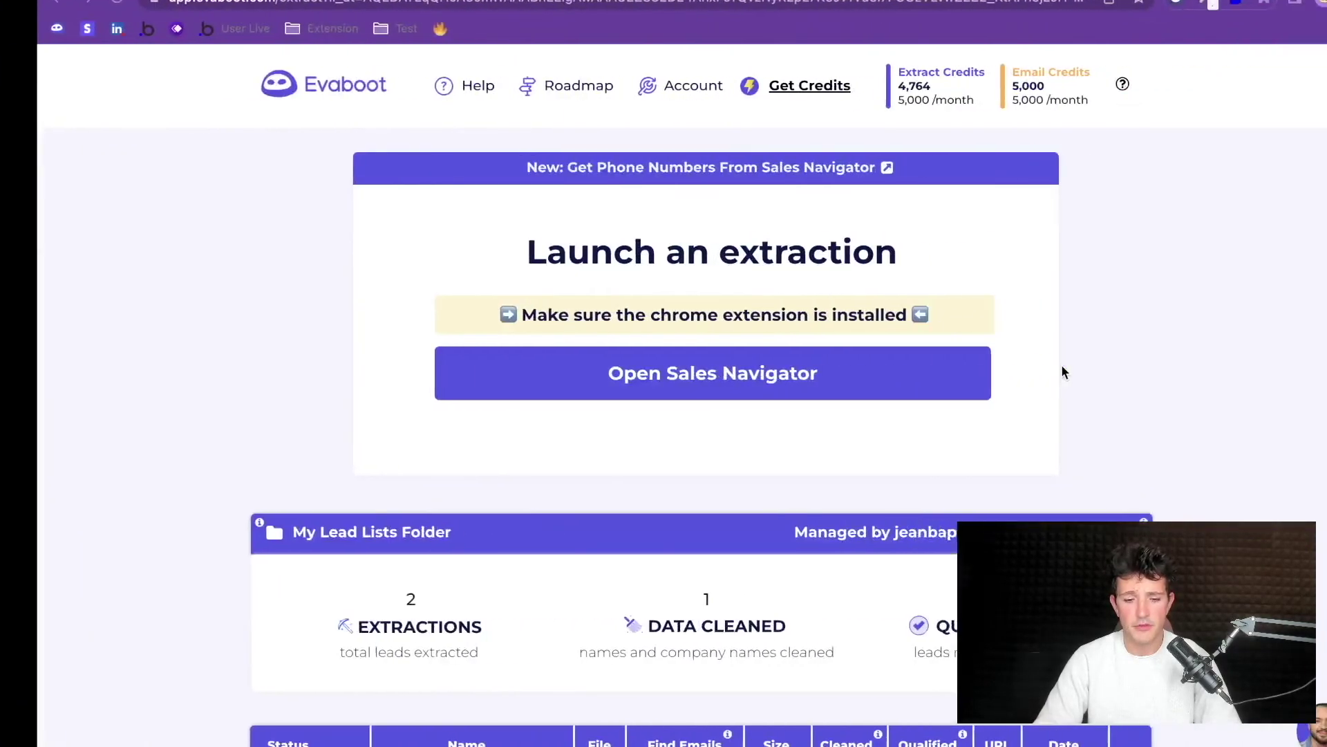
scroll(977, 485, "up", 2)
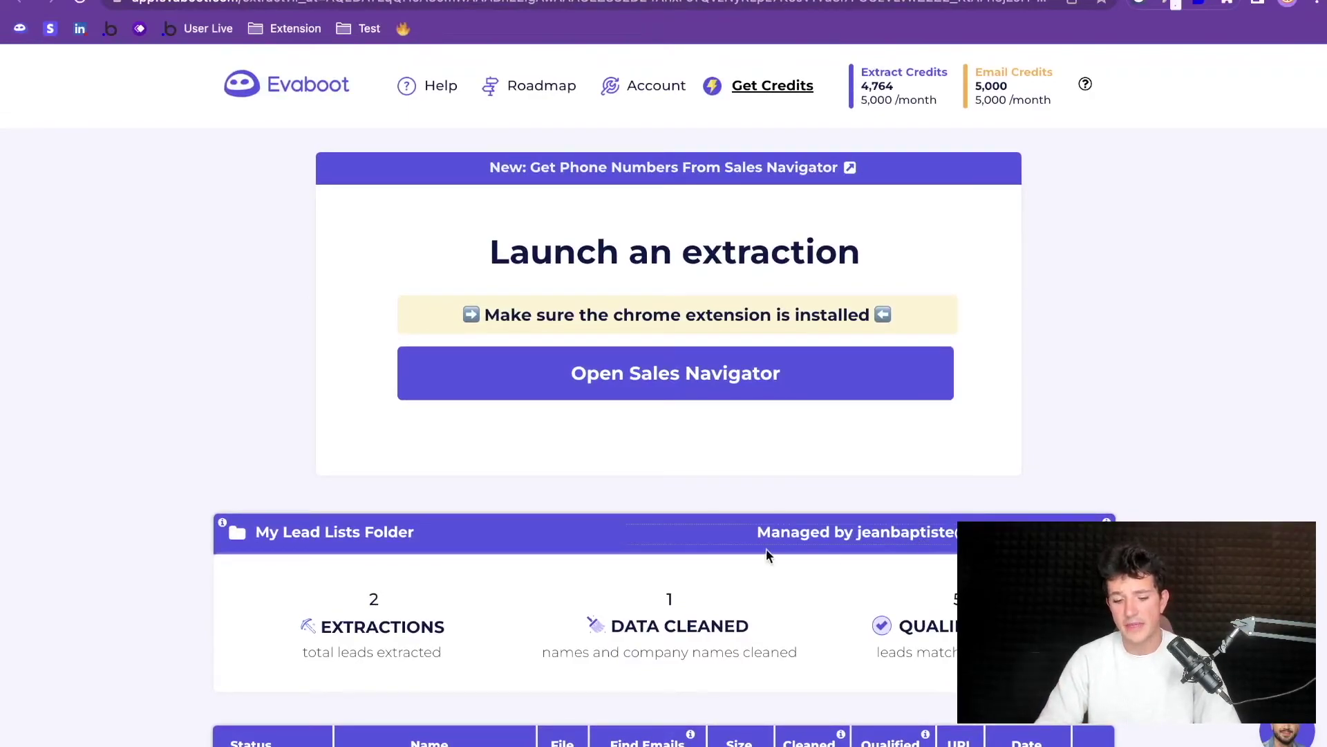
Step: Try Get Credits as JB, then view the Admin's and JB's extractions via Manage Team
left_click(728, 90)
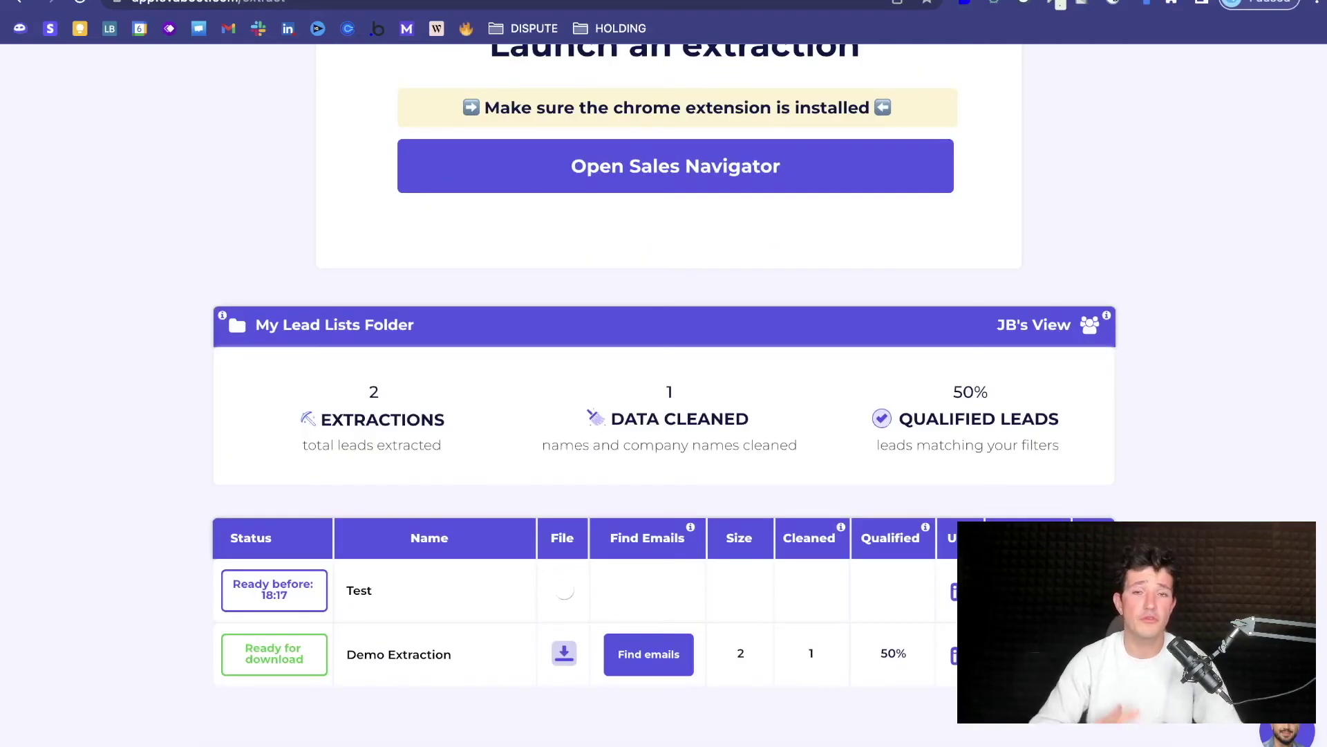
left_click(1049, 336)
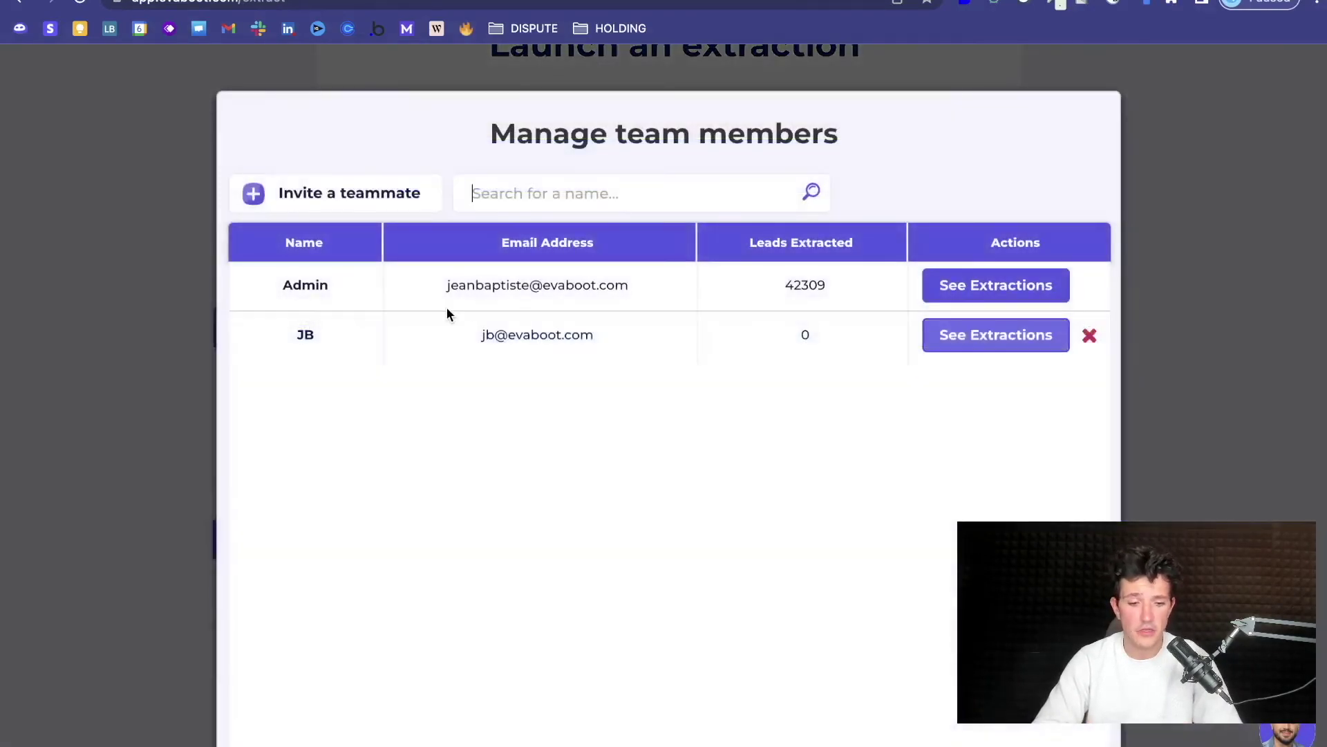
left_click(994, 286)
left_click(1056, 332)
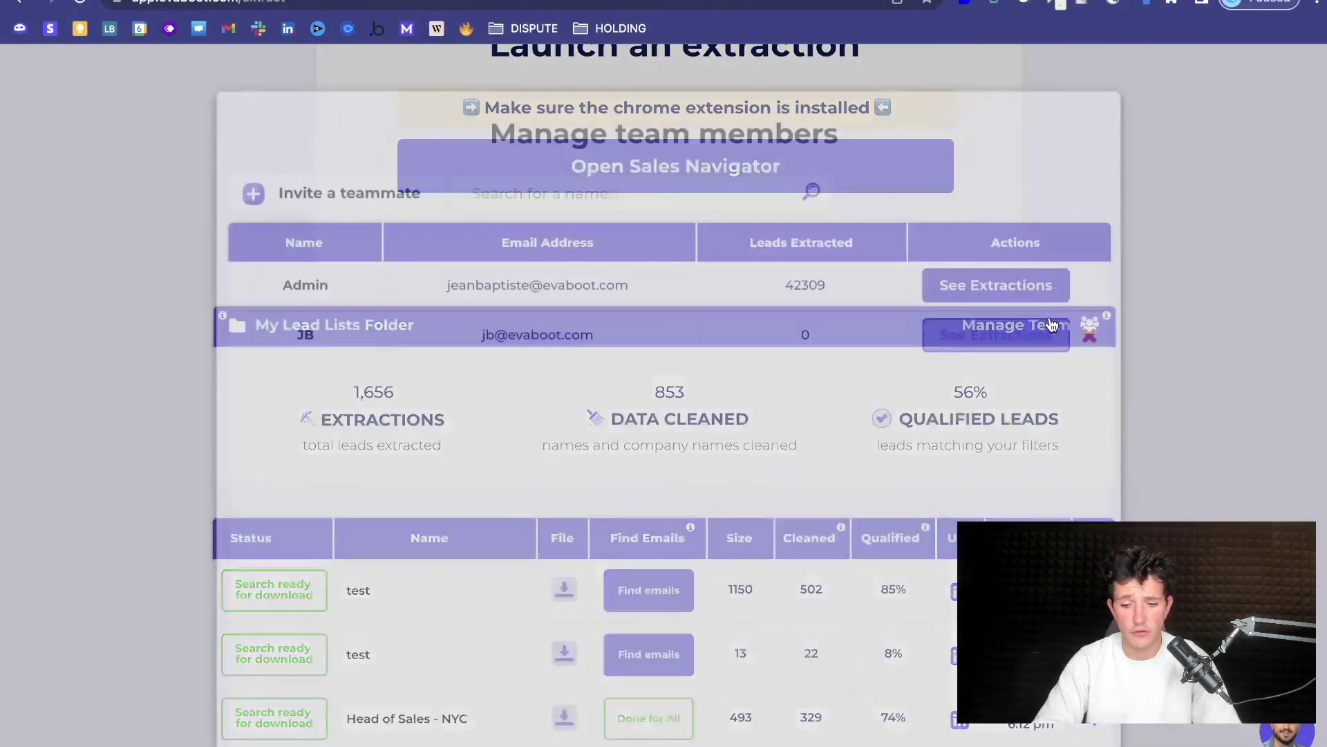
left_click(1002, 338)
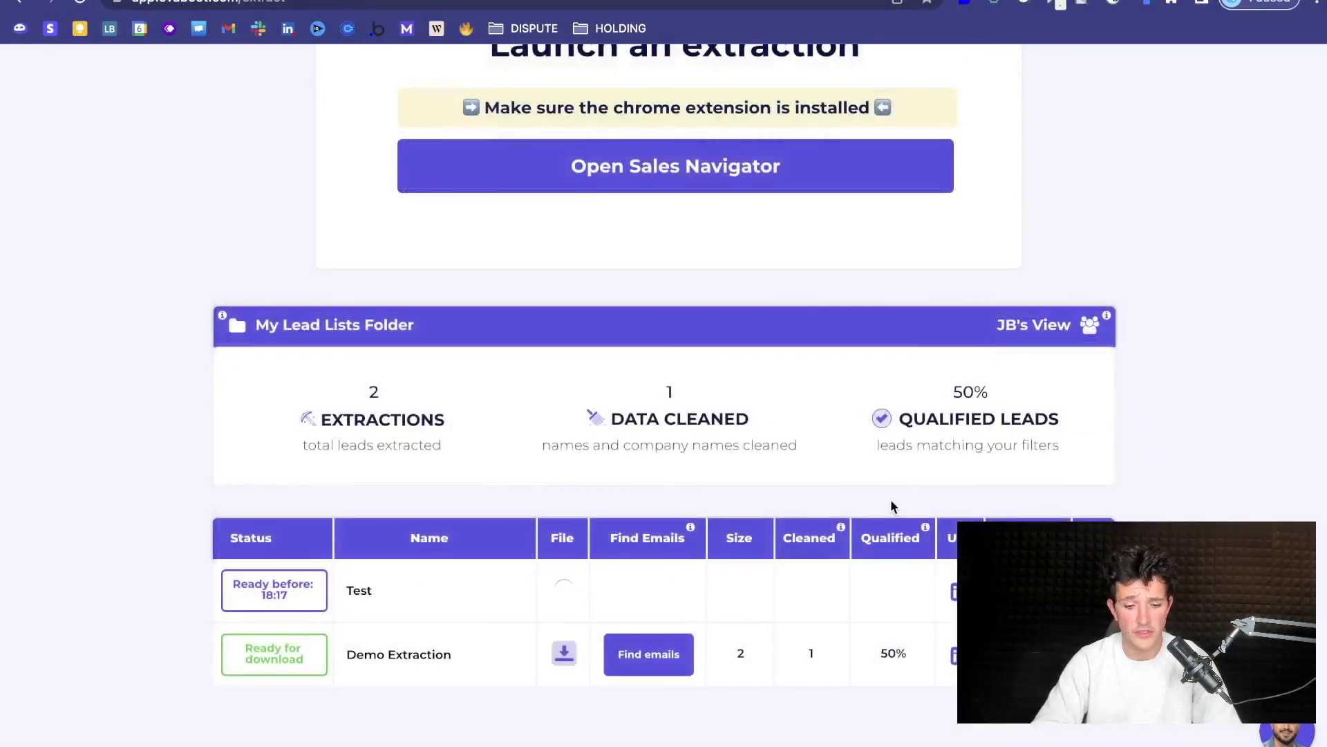